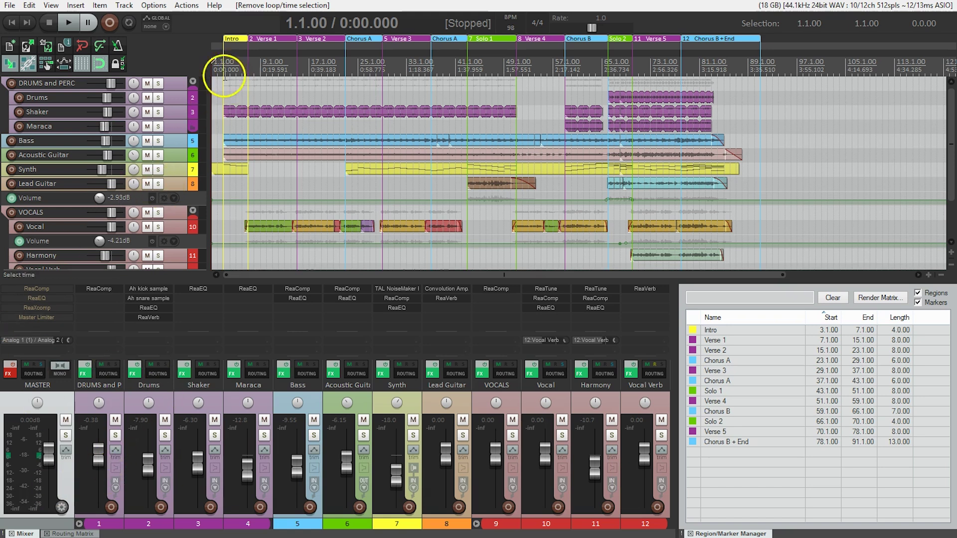
Drag a time selection in the ruler and move its start back to bar 2.4.00.
left_click_drag(221, 65, 740, 66)
left_click(224, 60)
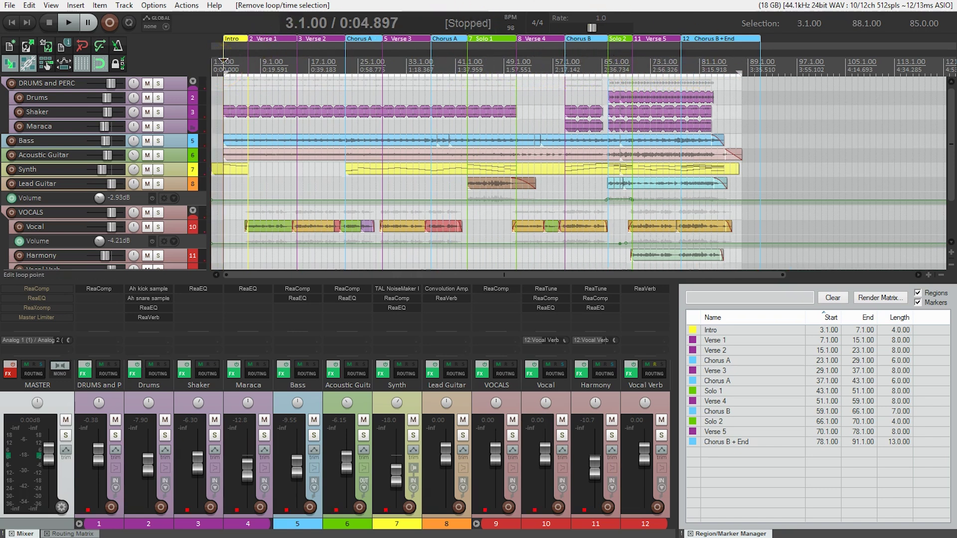
scroll(223, 63, "up", 3)
scroll(224, 59, "up", 4)
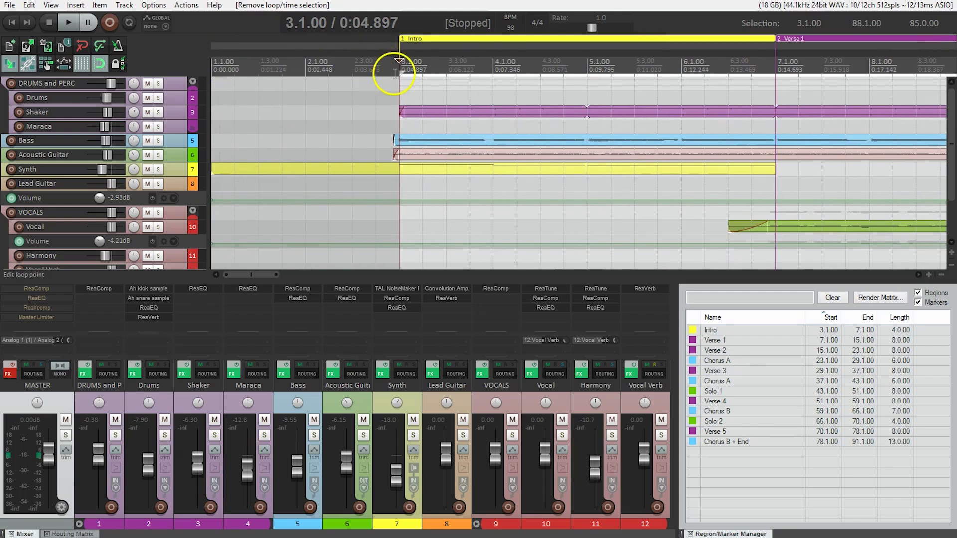
scroll(398, 72, "up", 1)
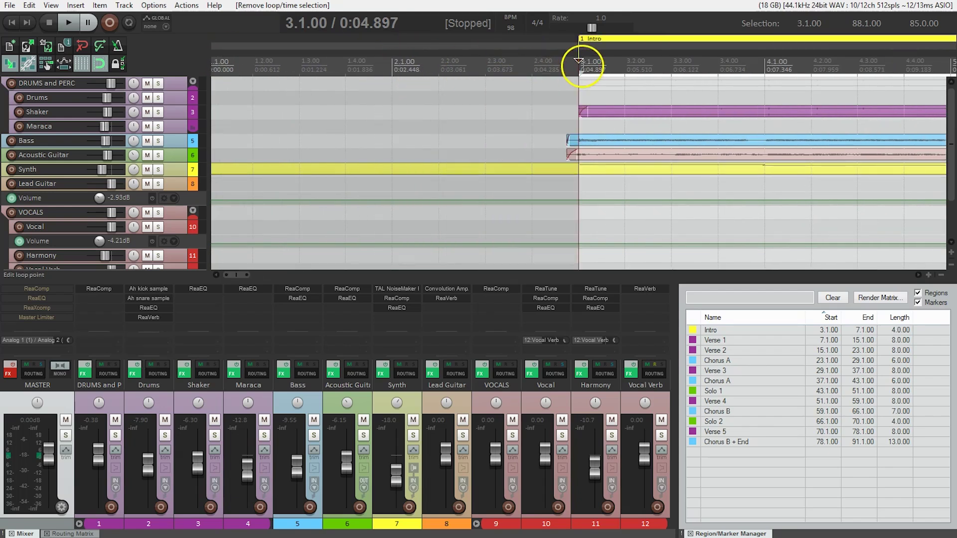
left_click_drag(568, 71, 531, 68)
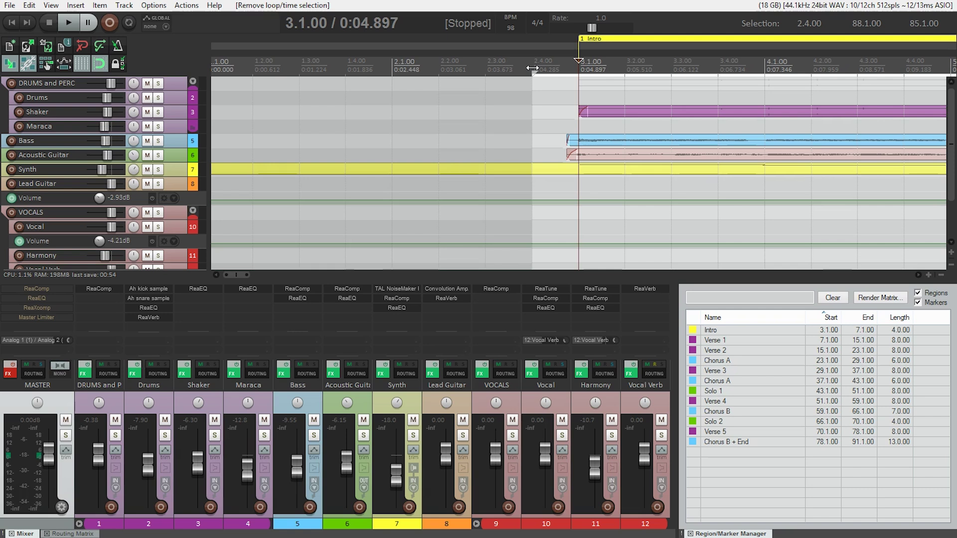
Extend the time selection end to bar 88.4.00, for a length of 86.0.00.
scroll(532, 68, "down", 3)
scroll(532, 68, "down", 5)
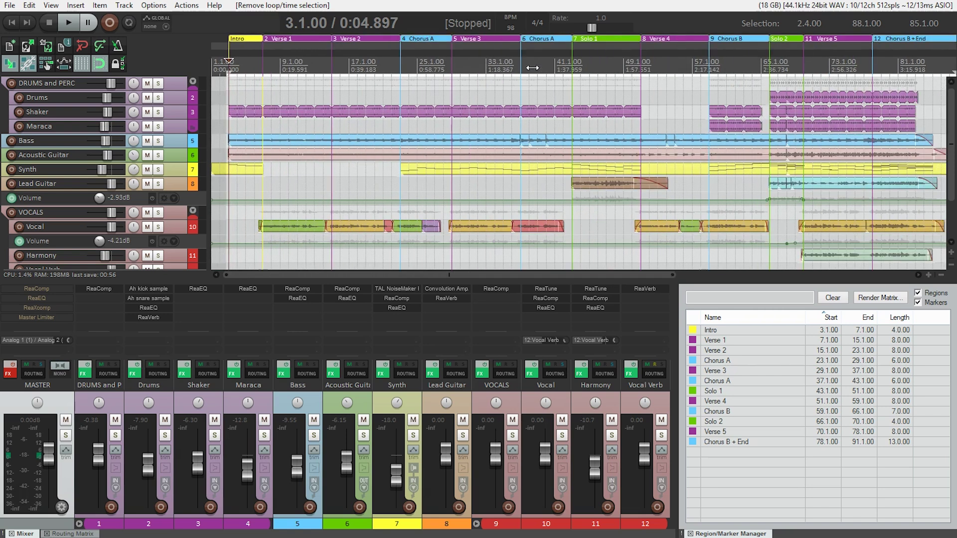
scroll(532, 68, "down", 2)
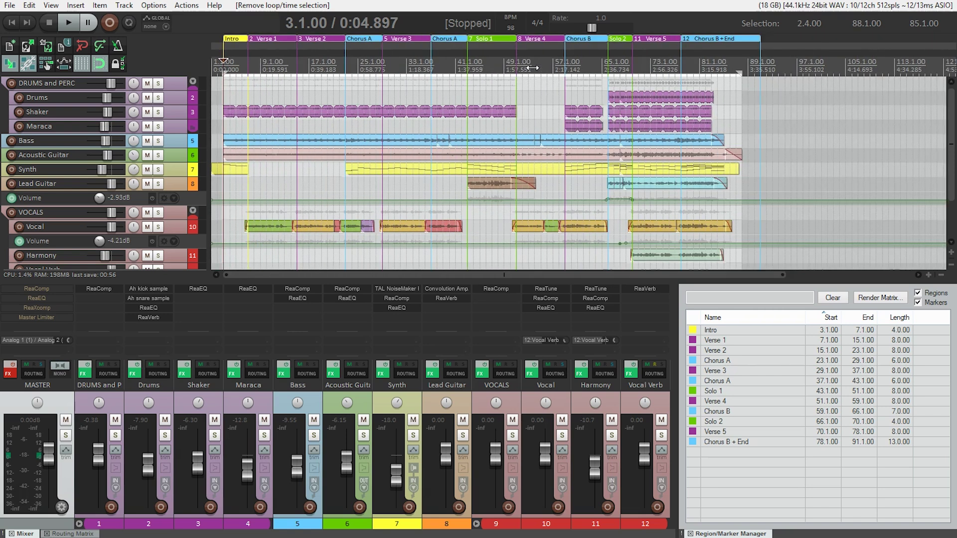
left_click(739, 73)
scroll(741, 73, "up", 5)
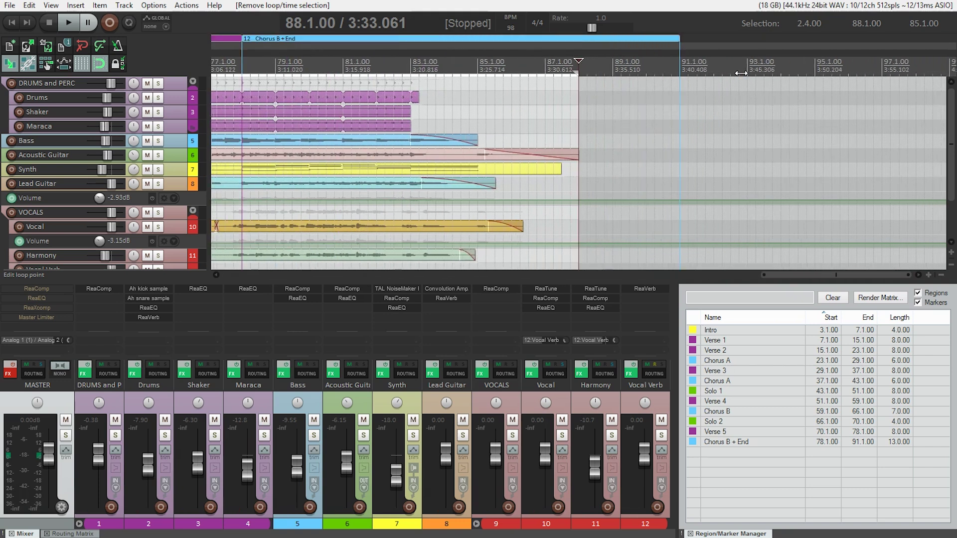
left_click(587, 66)
left_click_drag(580, 75, 604, 74)
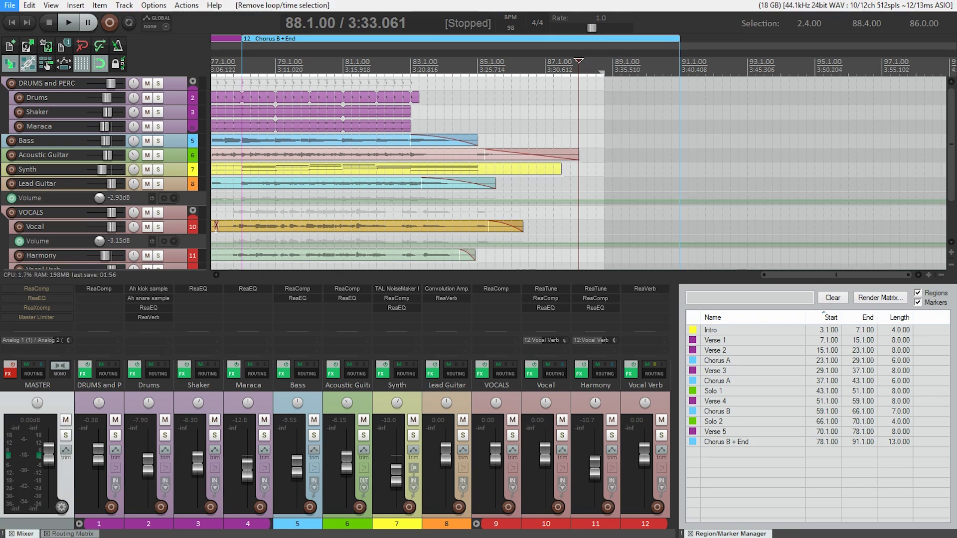
Open the Render to File dialog and set render bounds to Time selection (0:04.285 to 3:34.897).
left_click(10, 5)
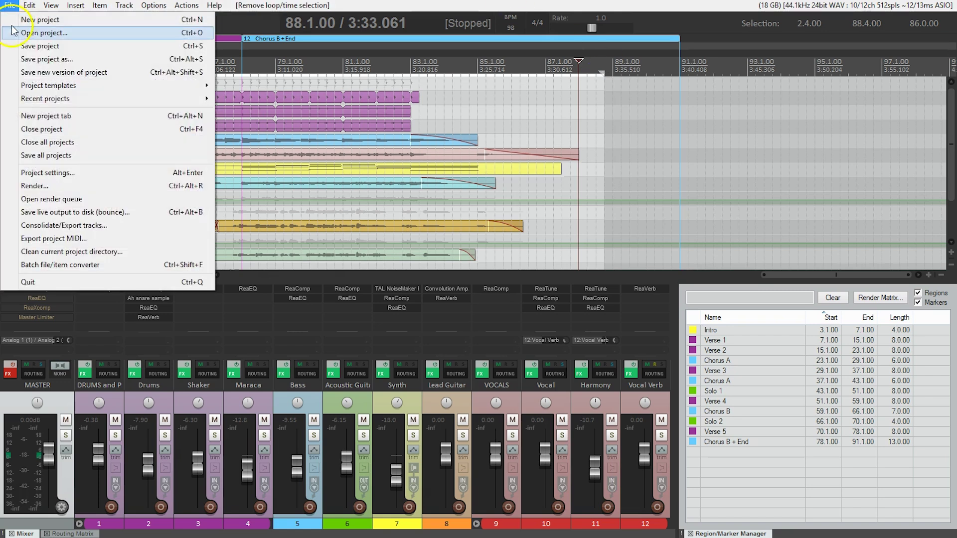
left_click(69, 185)
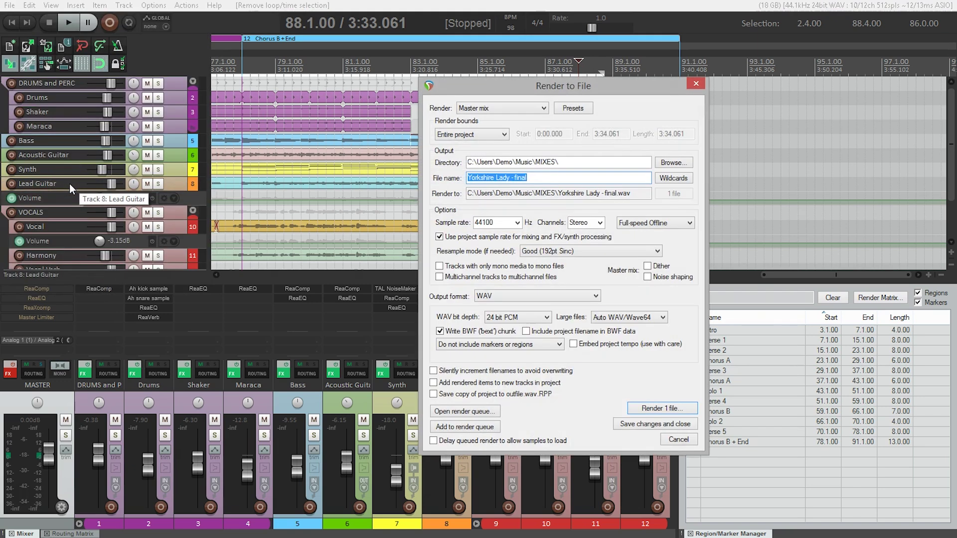
left_click(68, 192)
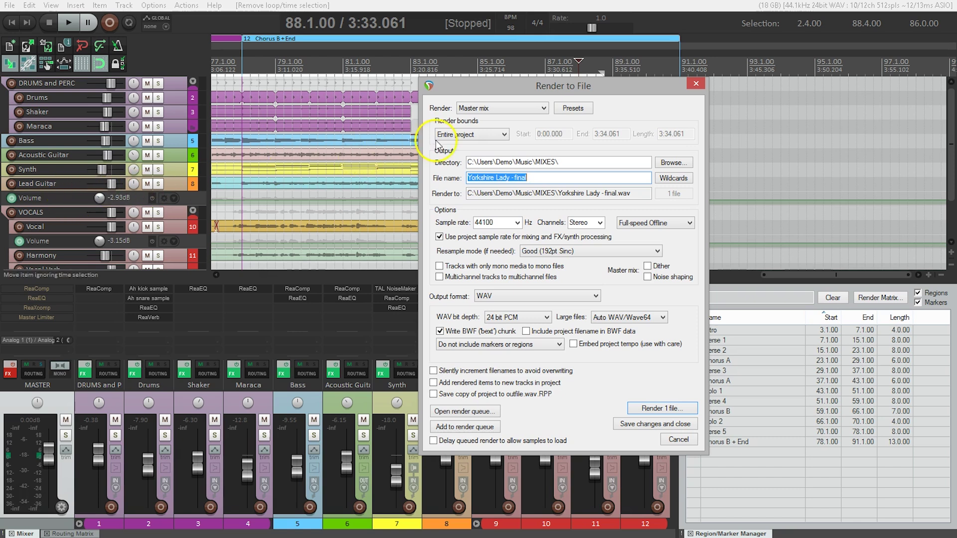
left_click(482, 136)
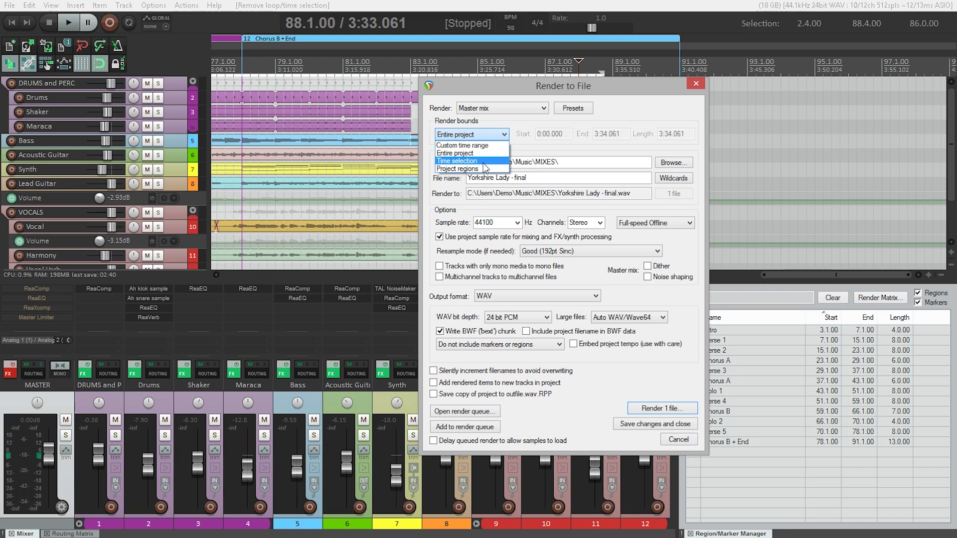
left_click(483, 162)
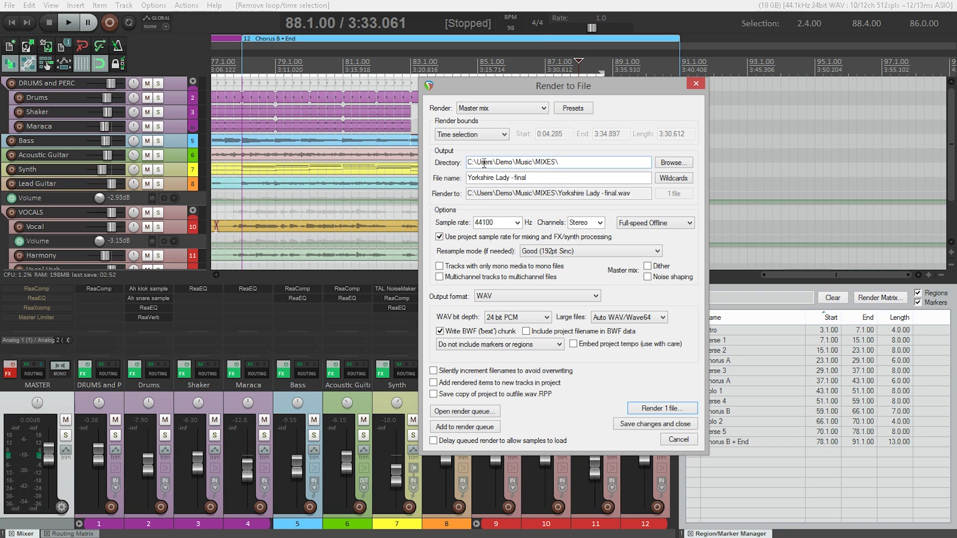
Set the render file name to the $project wildcard and the output directory to Desktop.
left_click(670, 181)
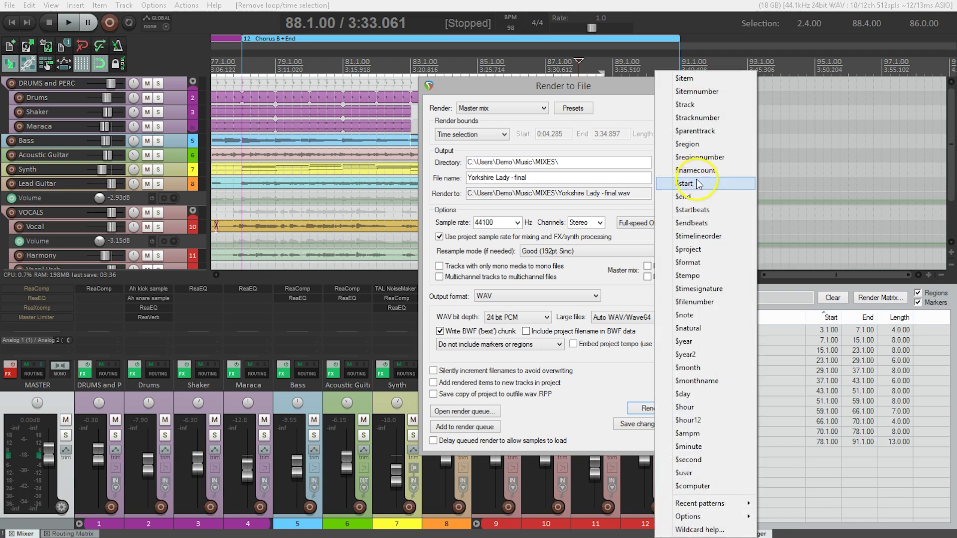
left_click(729, 247)
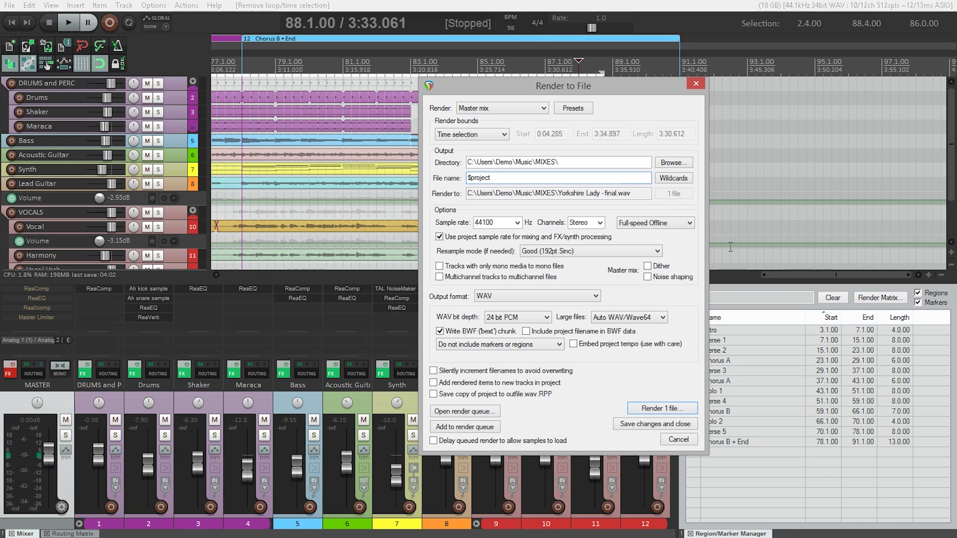
left_click(678, 167)
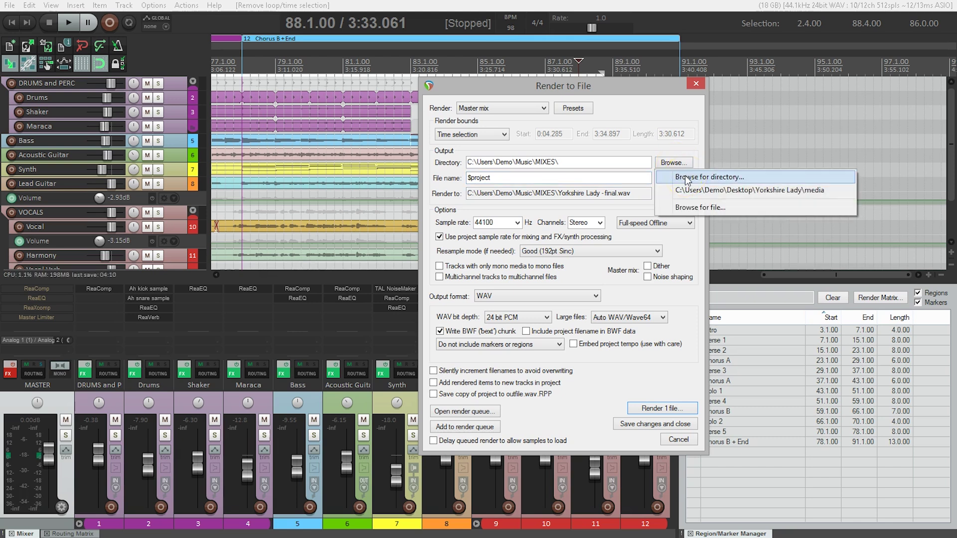
left_click(687, 179)
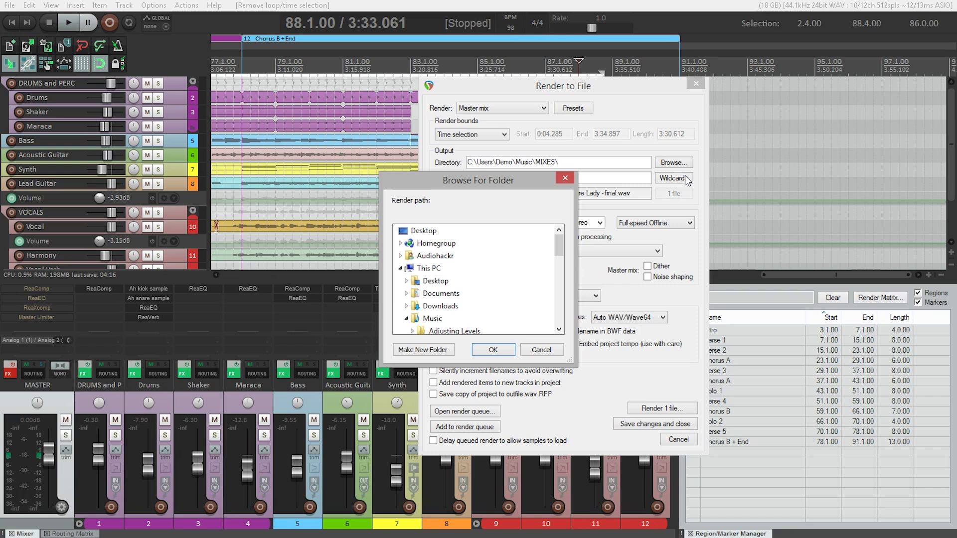
left_click(423, 231)
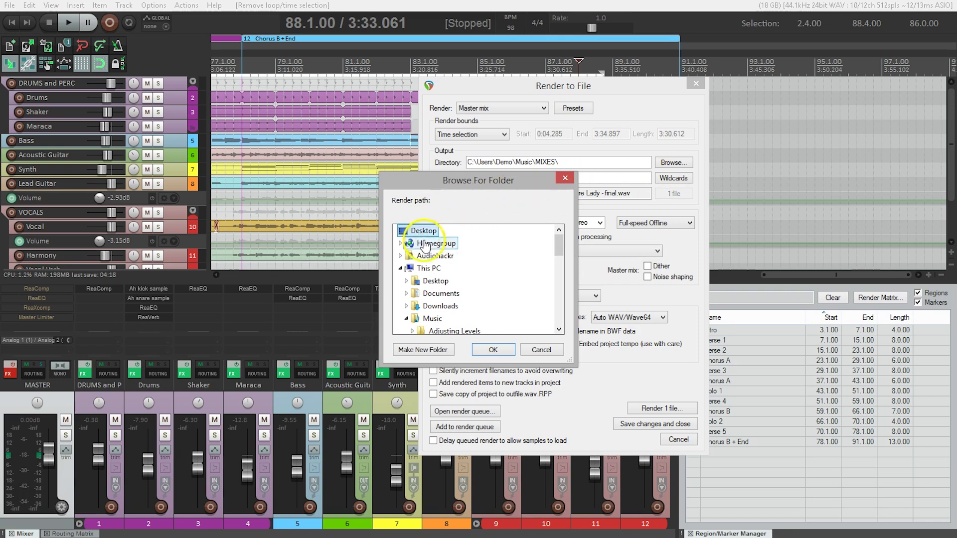
left_click(492, 348)
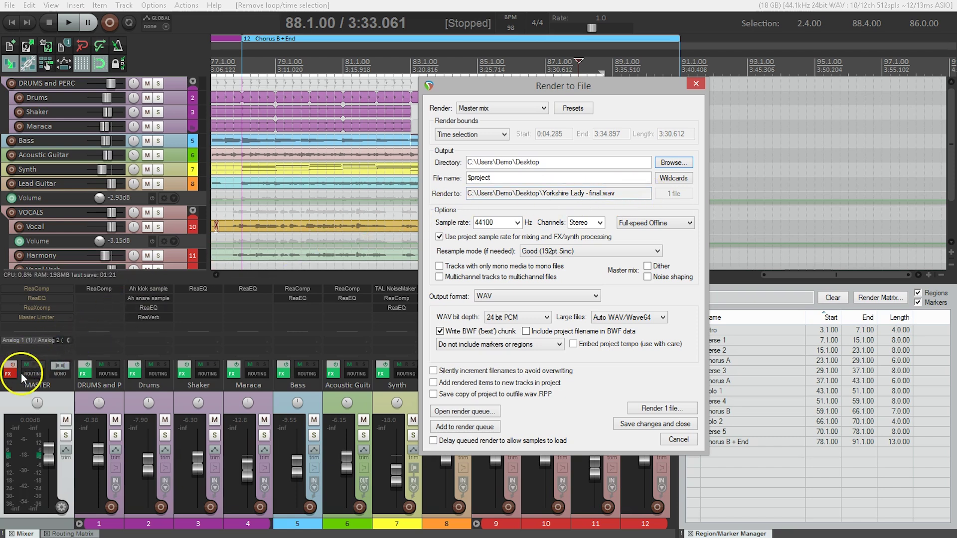
mouse_move(13, 378)
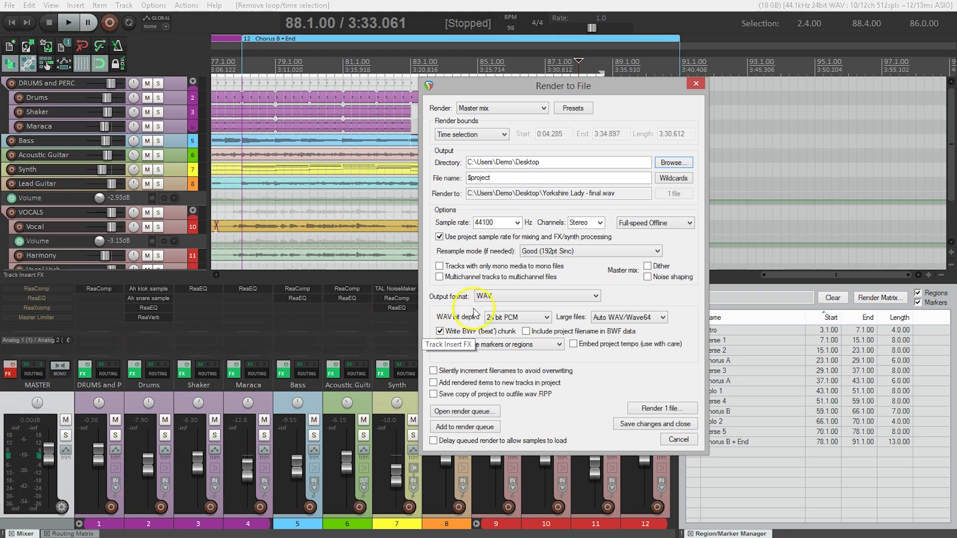
left_click(520, 299)
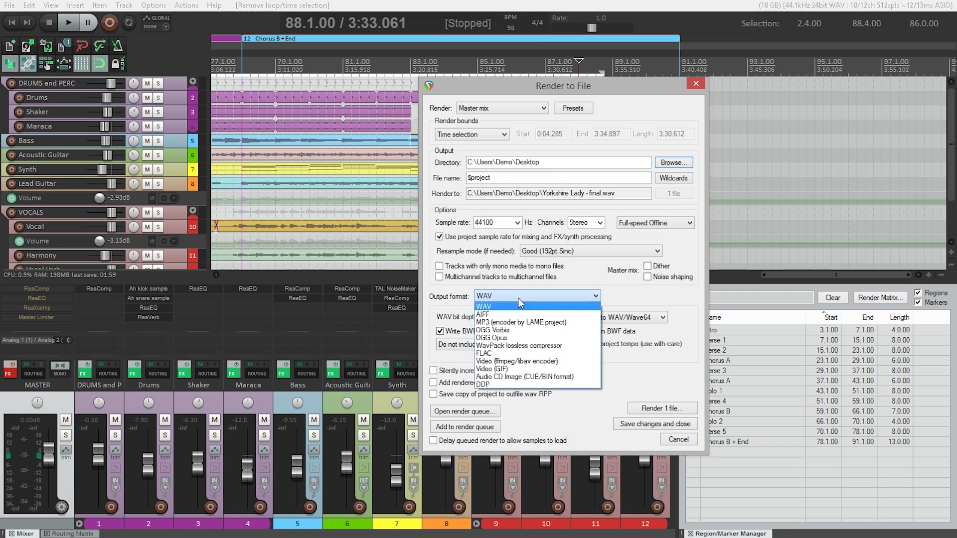
left_click(518, 298)
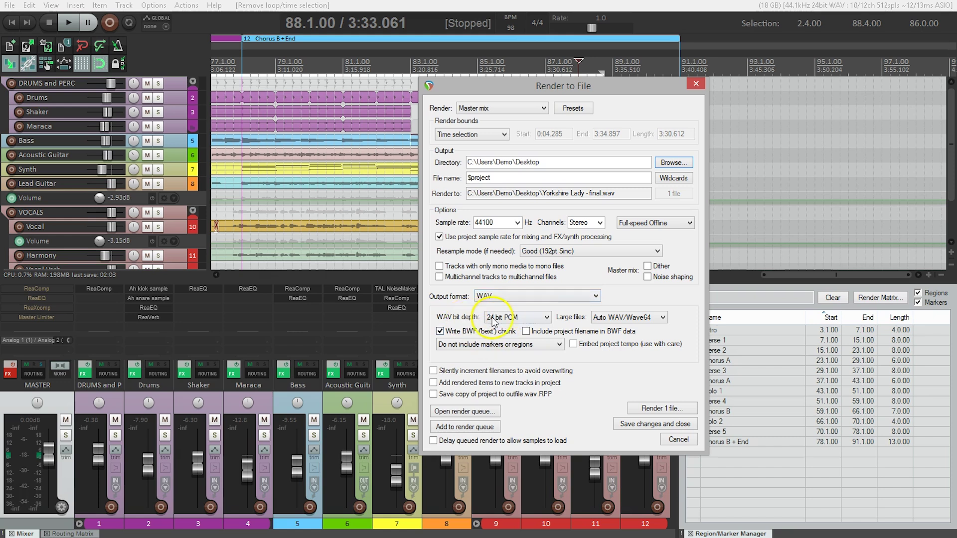
left_click(529, 321)
left_click(528, 320)
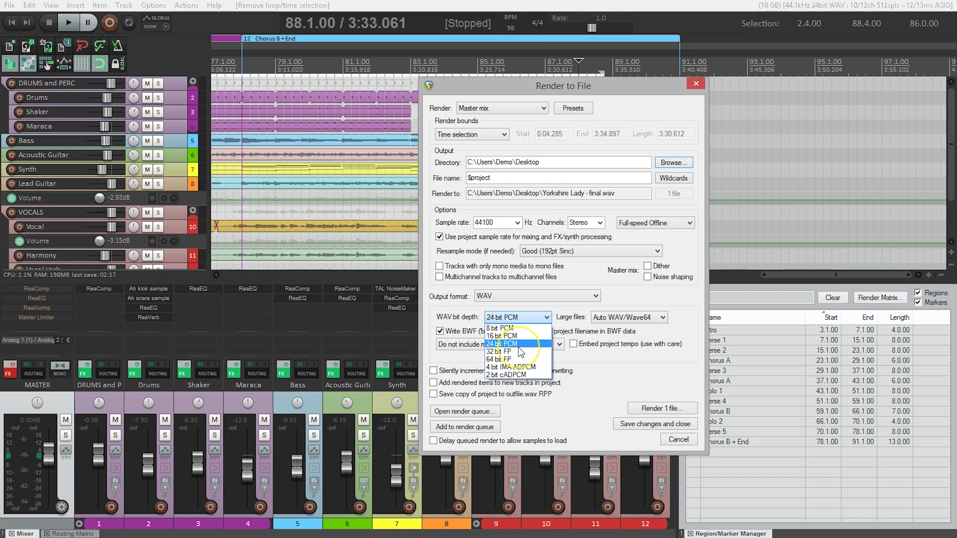
left_click(519, 346)
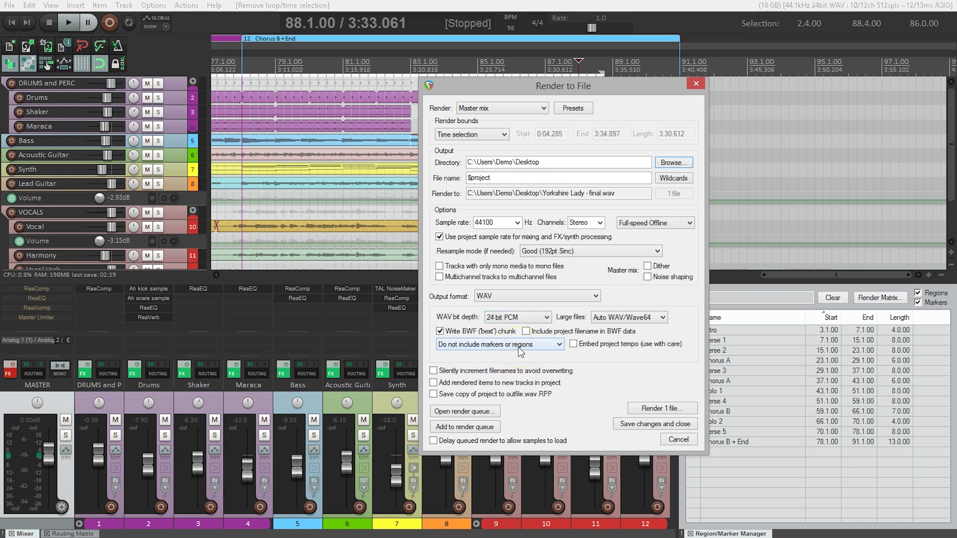
left_click(556, 342)
Append ' - 24bit mix' to the file name and render the 24-bit WAV to the Desktop.
left_click(617, 179)
type("- 24bit mix")
left_click(688, 410)
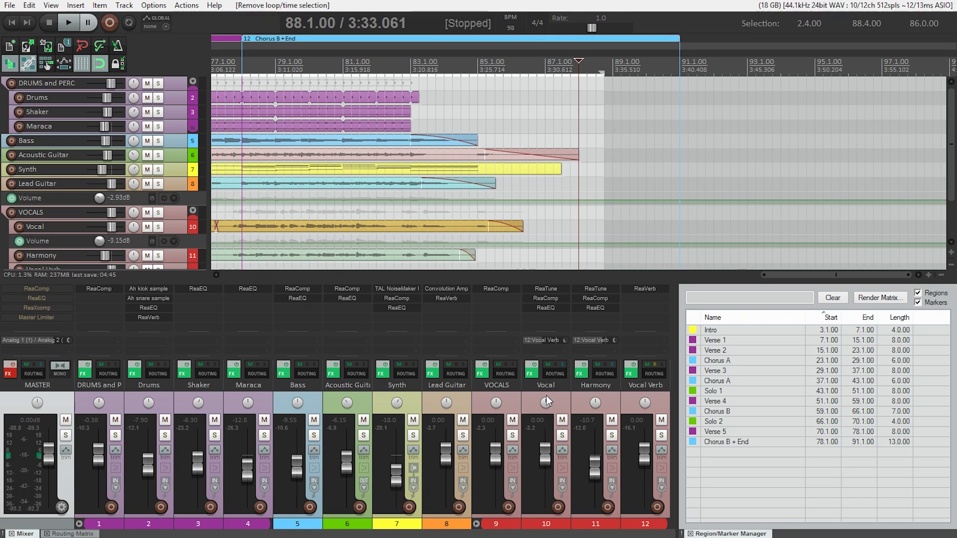
Re-enable the master track's FX chain and reopen the Render to File dialog.
left_click(421, 391)
left_click(10, 369)
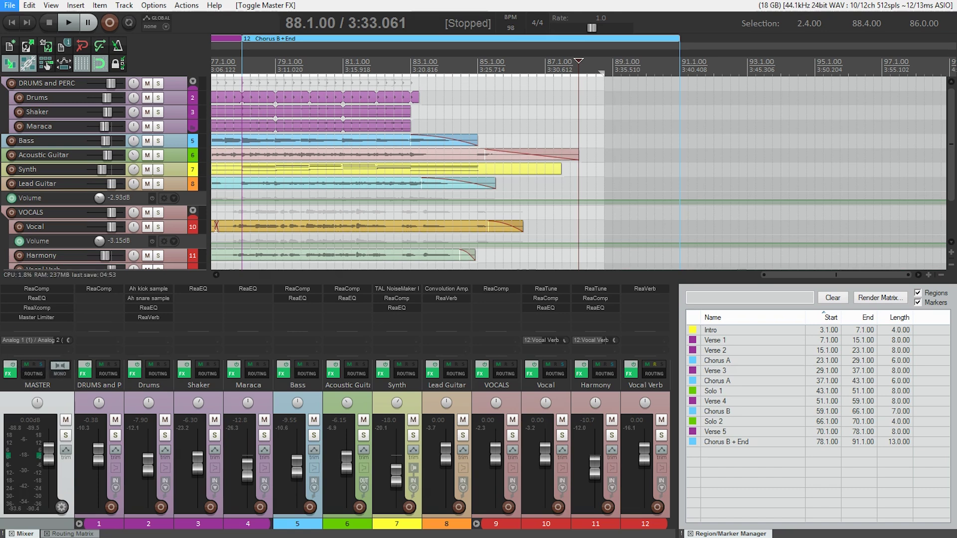
left_click(10, 5)
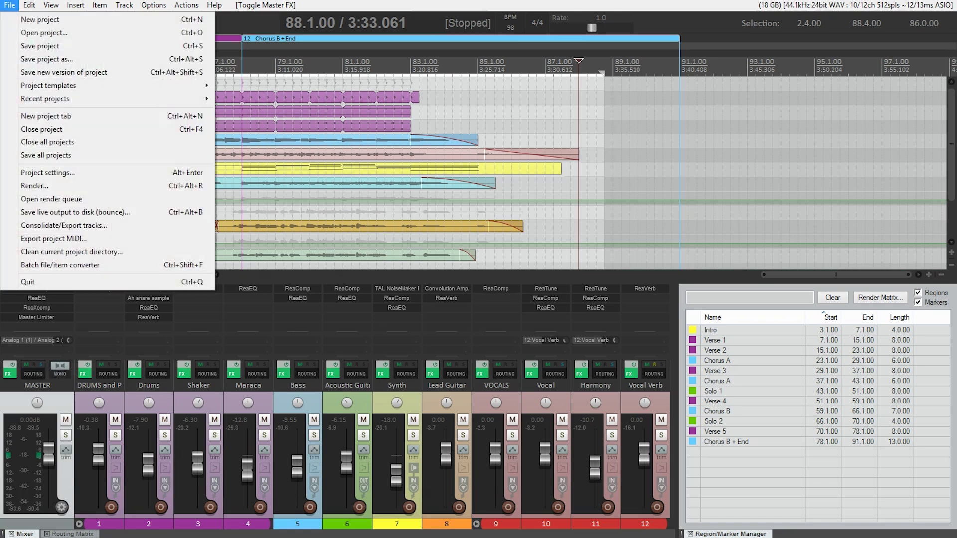
left_click(52, 184)
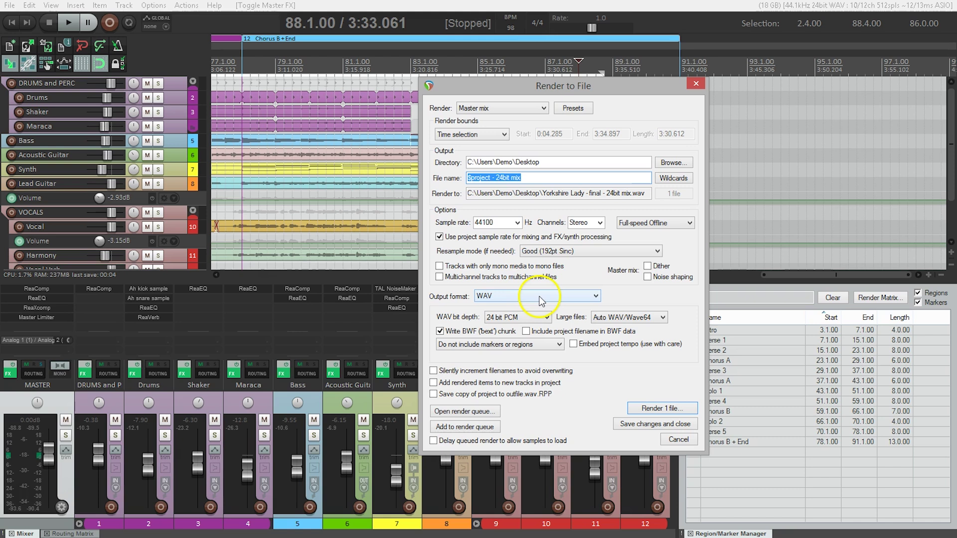
Set 16 bit PCM with dither and noise shaping, 44100 Hz, and HQ (512pt Sinc) resampling.
left_click(543, 320)
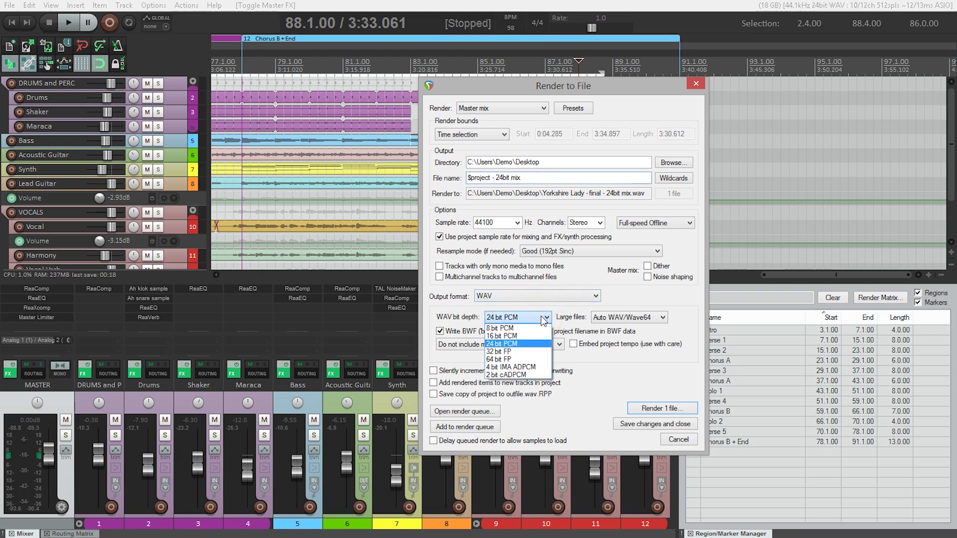
left_click(539, 336)
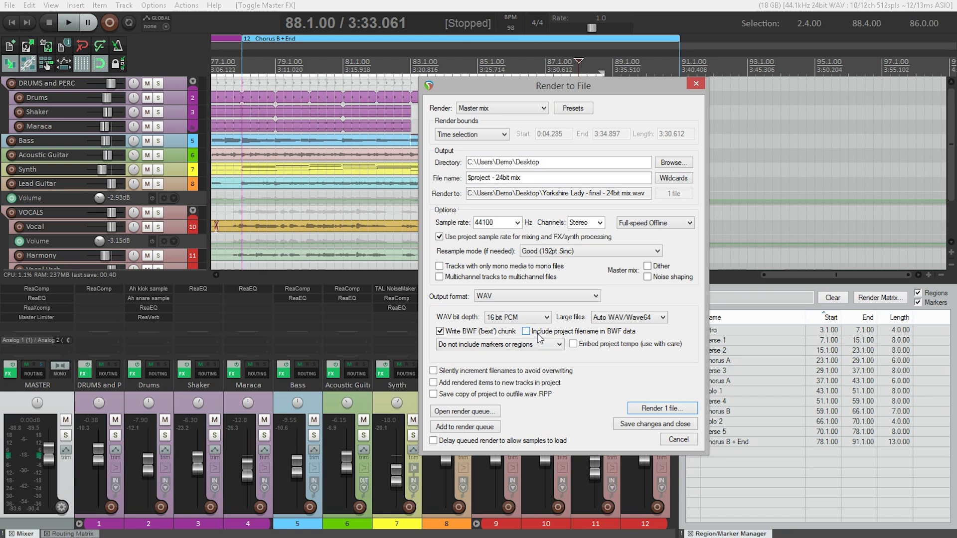
left_click(647, 267)
left_click(517, 224)
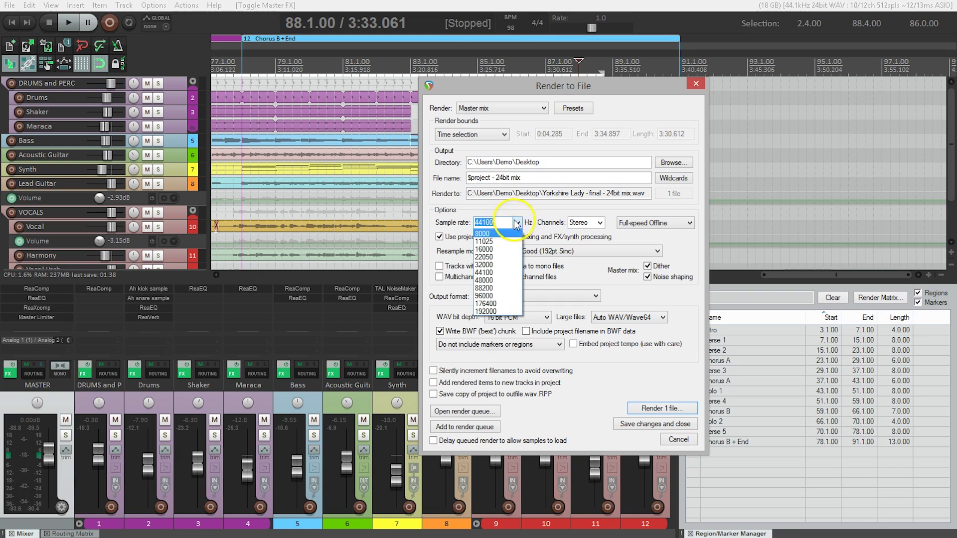
left_click(522, 217)
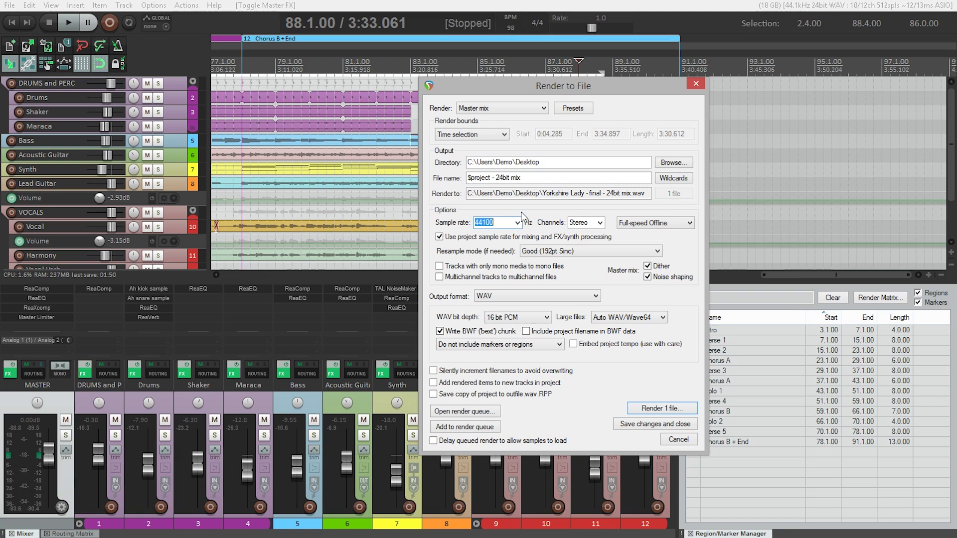
left_click(571, 251)
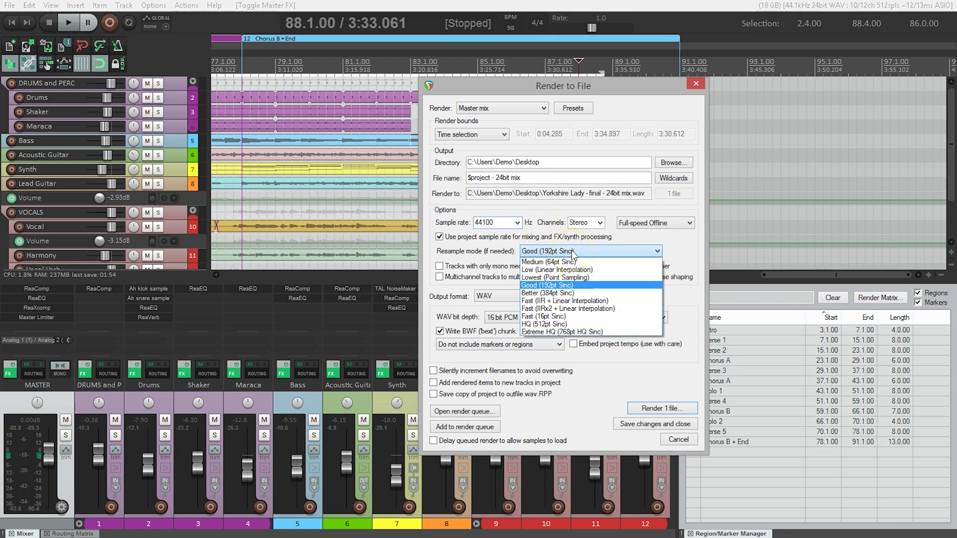
left_click(571, 323)
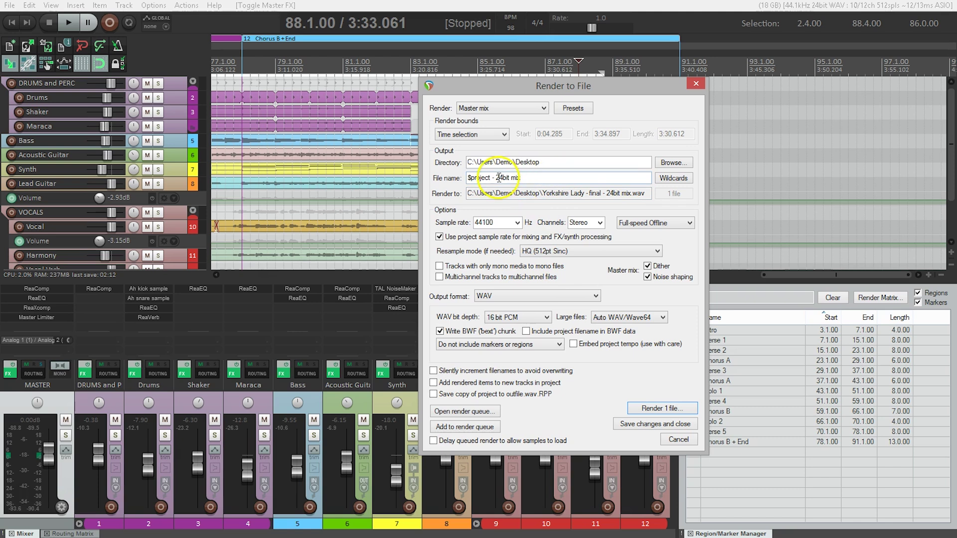
Replace '24bit mix' with '16bit master' in the file name and render the dithered master.
left_click_drag(497, 178, 532, 180)
key("BackSpace")
key("BackSpace")
type("16b")
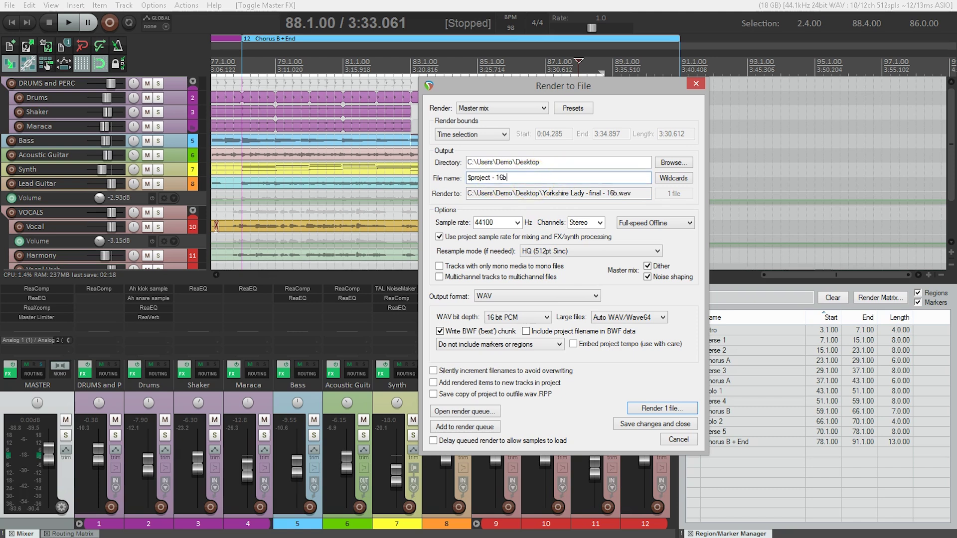
type("it master")
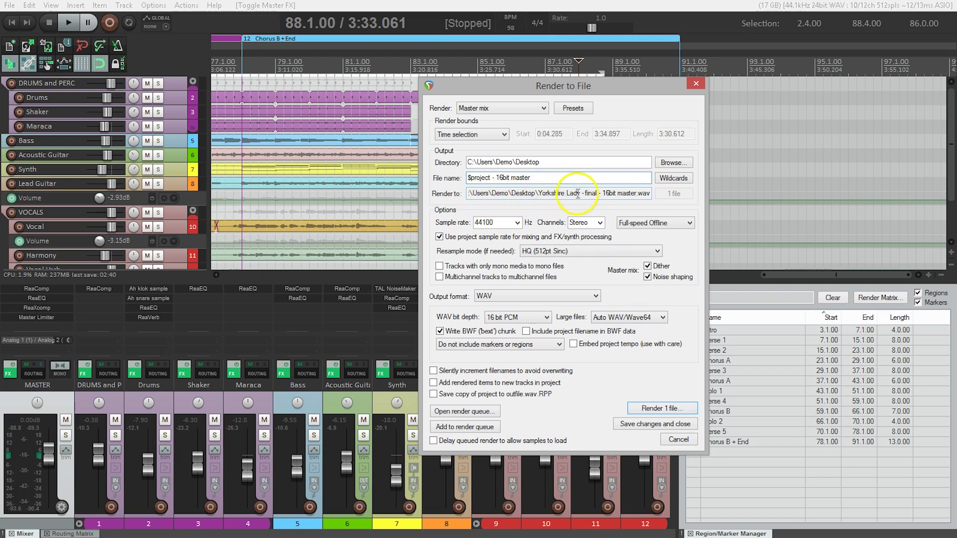
left_click(676, 409)
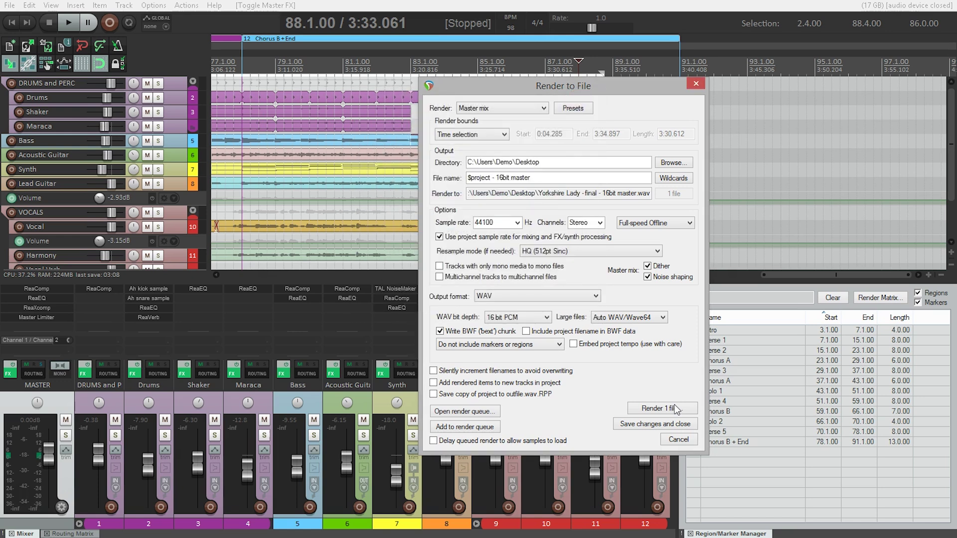
Switch to the Windows desktop and close the 24bit mix WAV's Properties window.
key("alt+Tab")
key("alt+Tab")
key("alt+Tab")
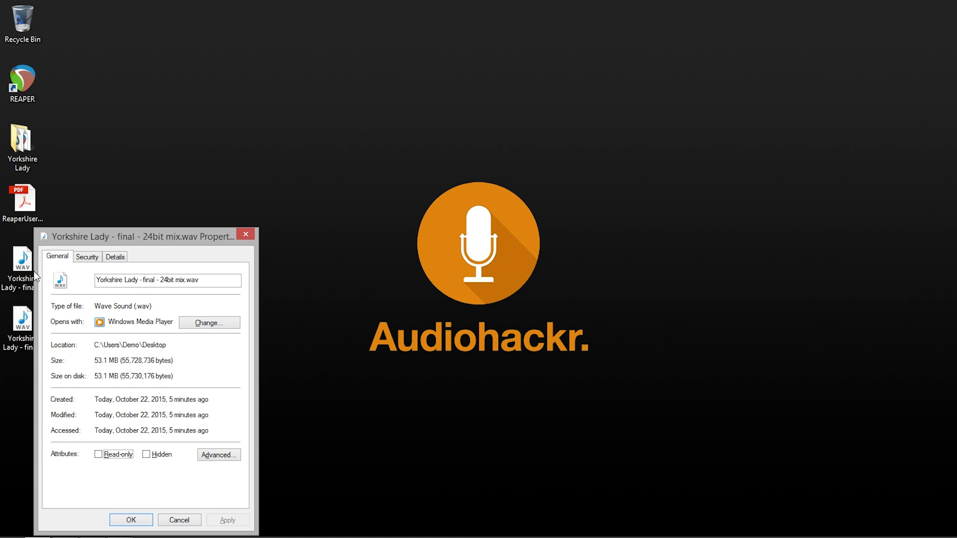
left_click(193, 239)
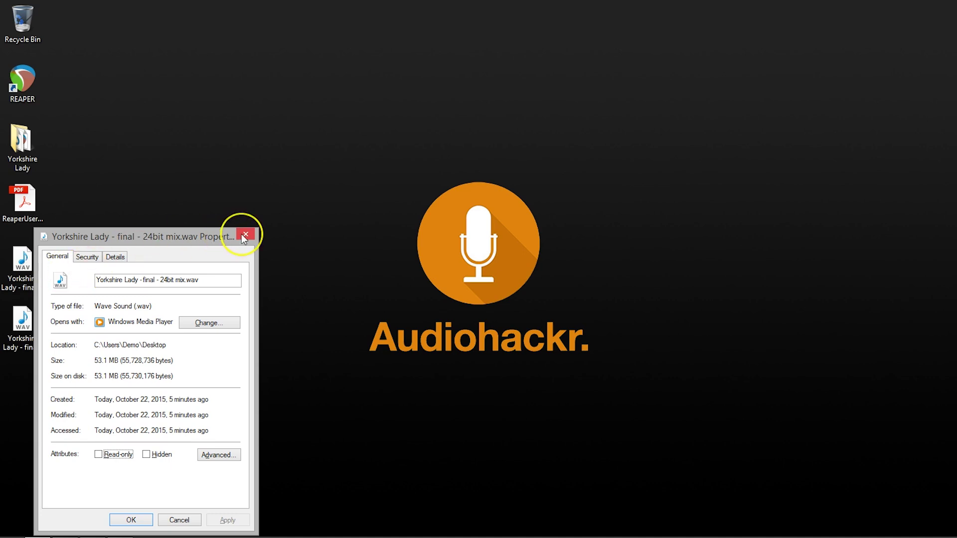